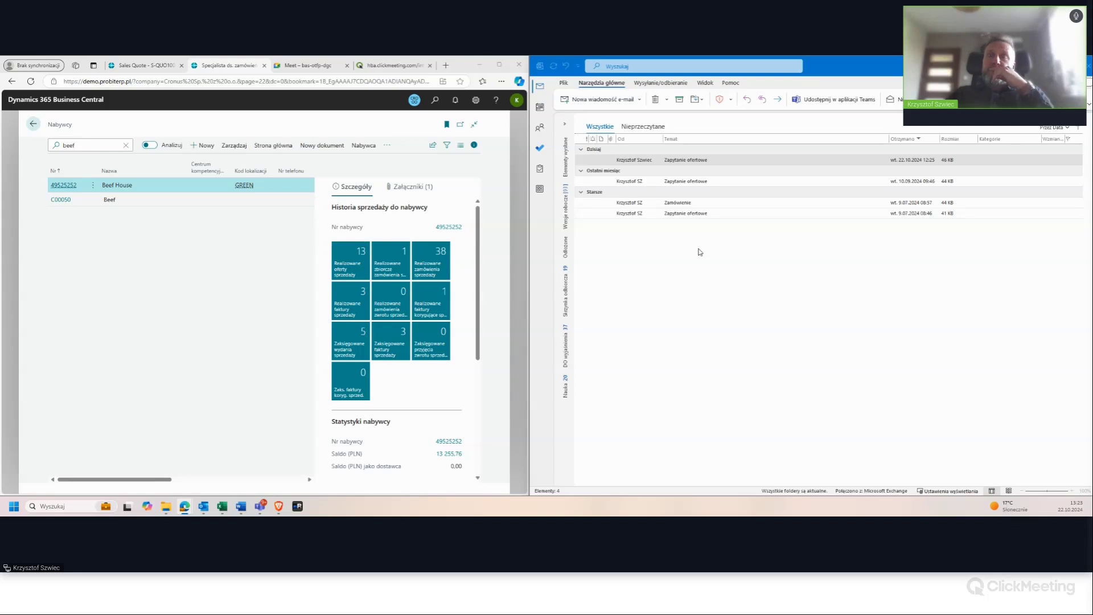
# - Open the 'Zapytanie ofertowe' message in its own window and resize it
pyautogui.click(695, 162)
pyautogui.doubleClick(695, 162)
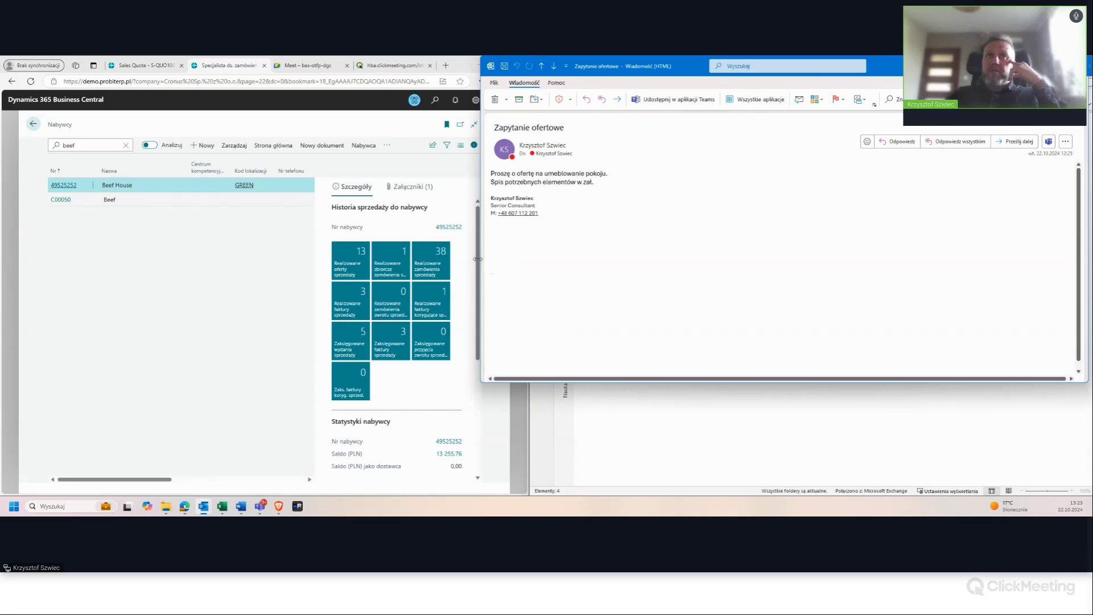
pyautogui.moveTo(479, 259); pyautogui.dragTo(327, 257)
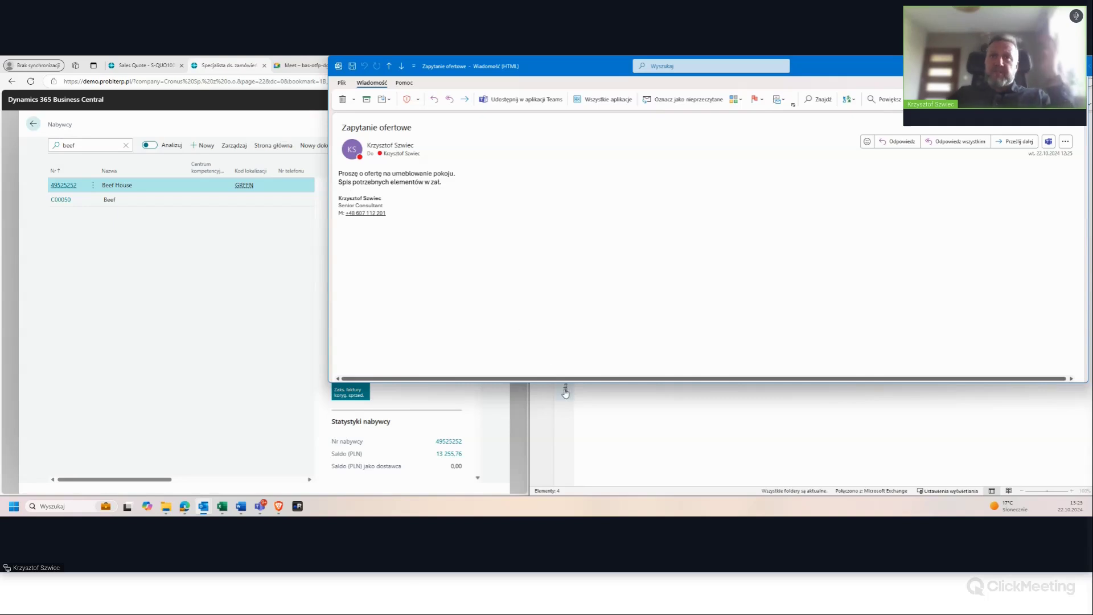
pyautogui.moveTo(567, 393); pyautogui.dragTo(552, 430)
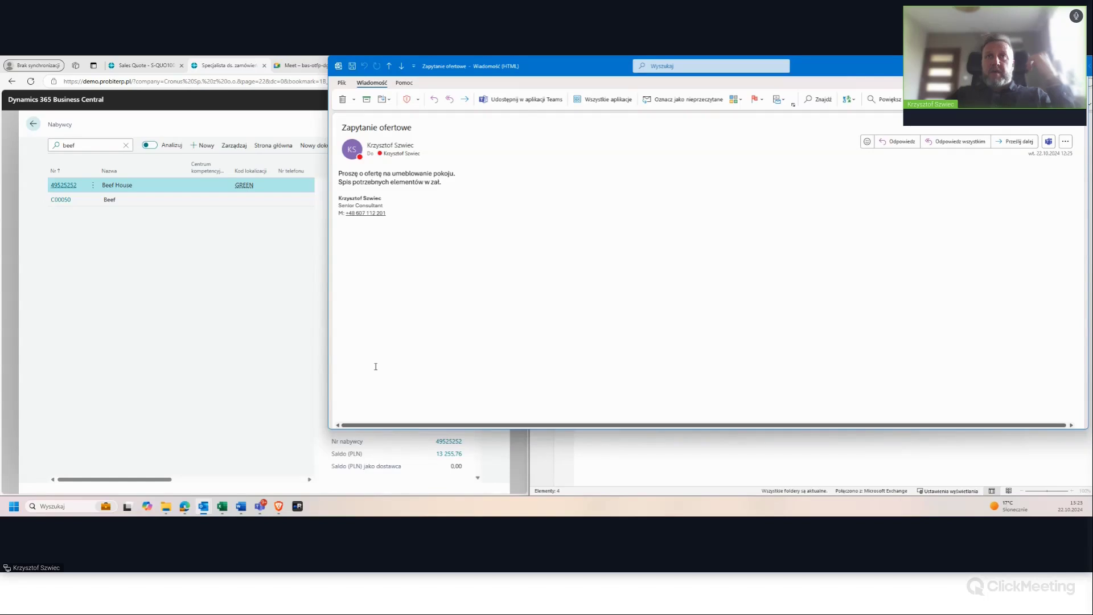
pyautogui.moveTo(329, 366); pyautogui.dragTo(489, 366)
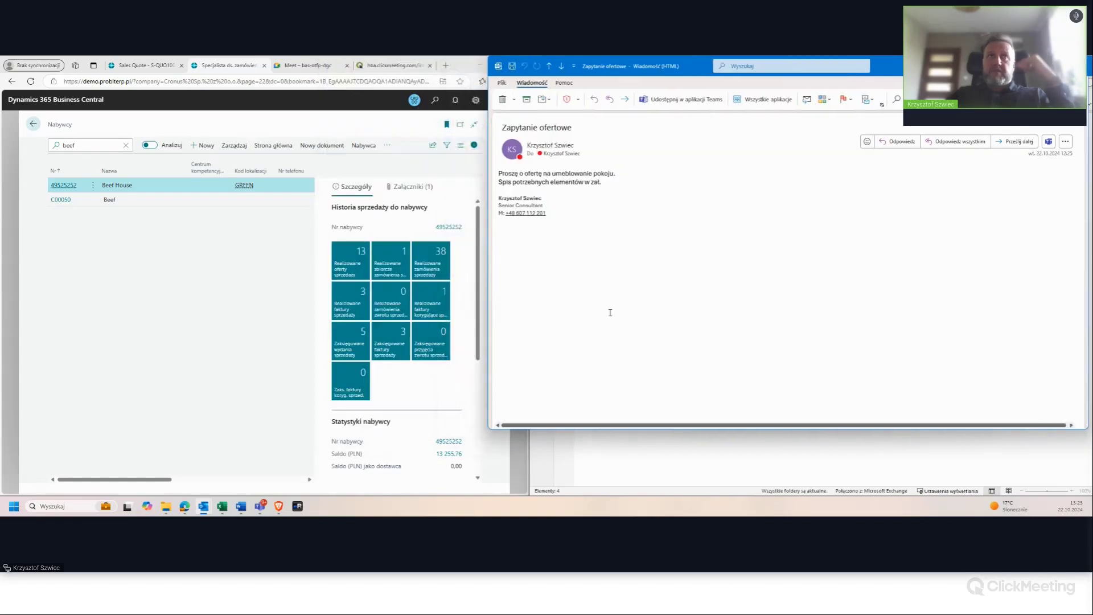
# - Place the message window beside the Business Central customer page and enlarge it downward
pyautogui.moveTo(156, 67)
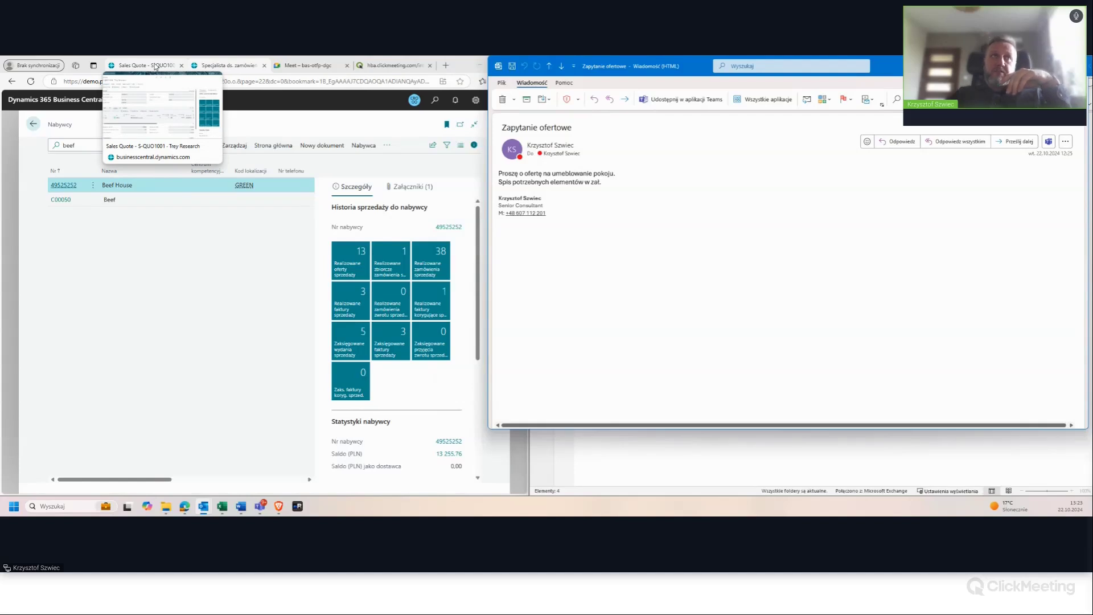
pyautogui.click(92, 147)
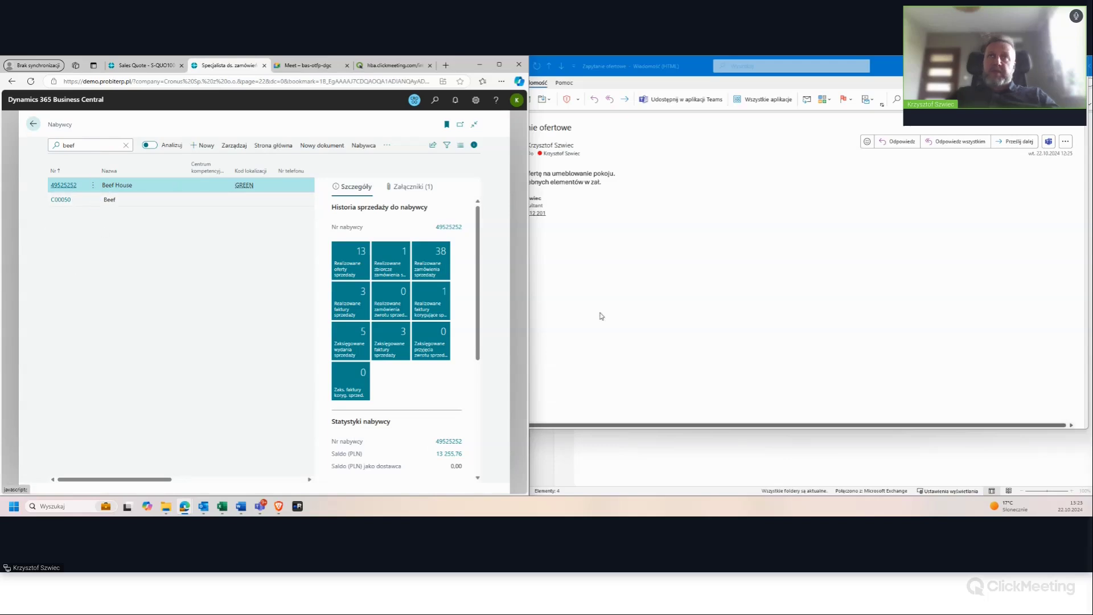
pyautogui.click(896, 277)
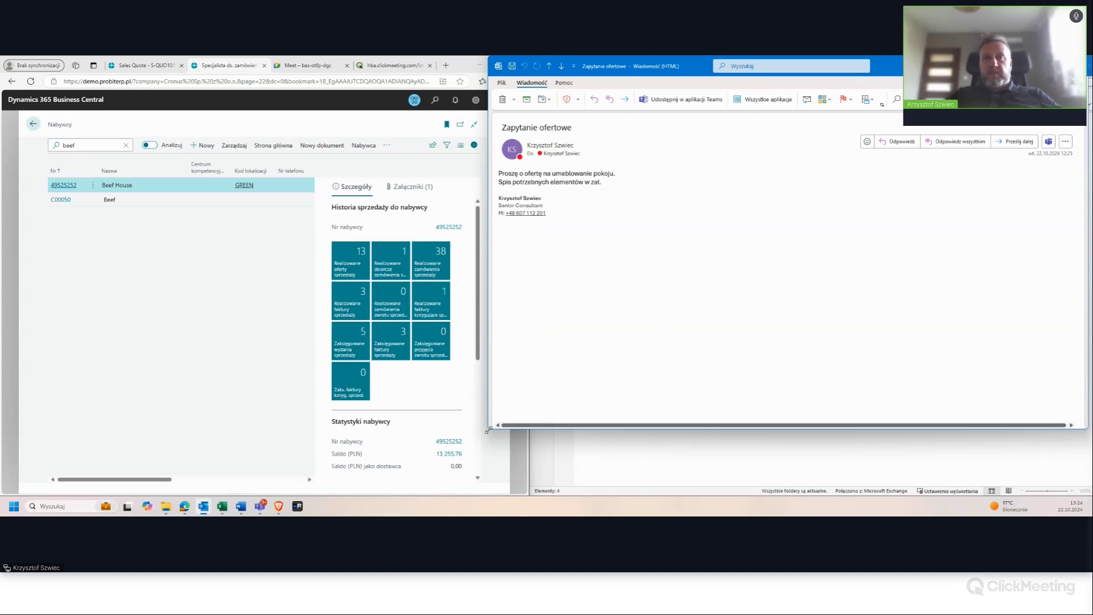
pyautogui.moveTo(488, 431); pyautogui.dragTo(477, 474)
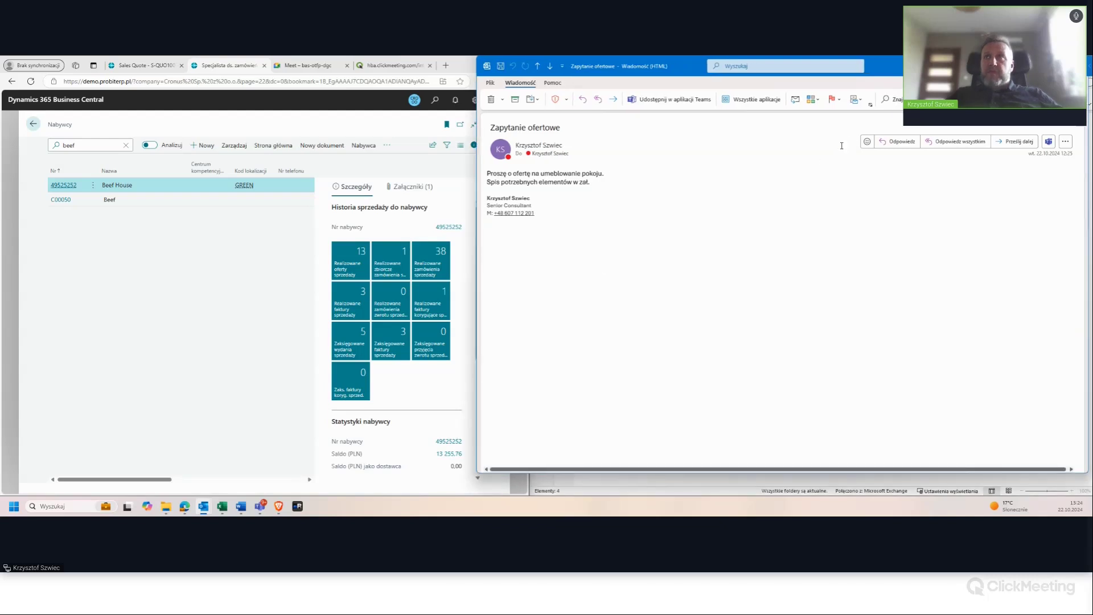
# - Open Business Central Contact Insights from the message's More actions menu
pyautogui.click(1065, 141)
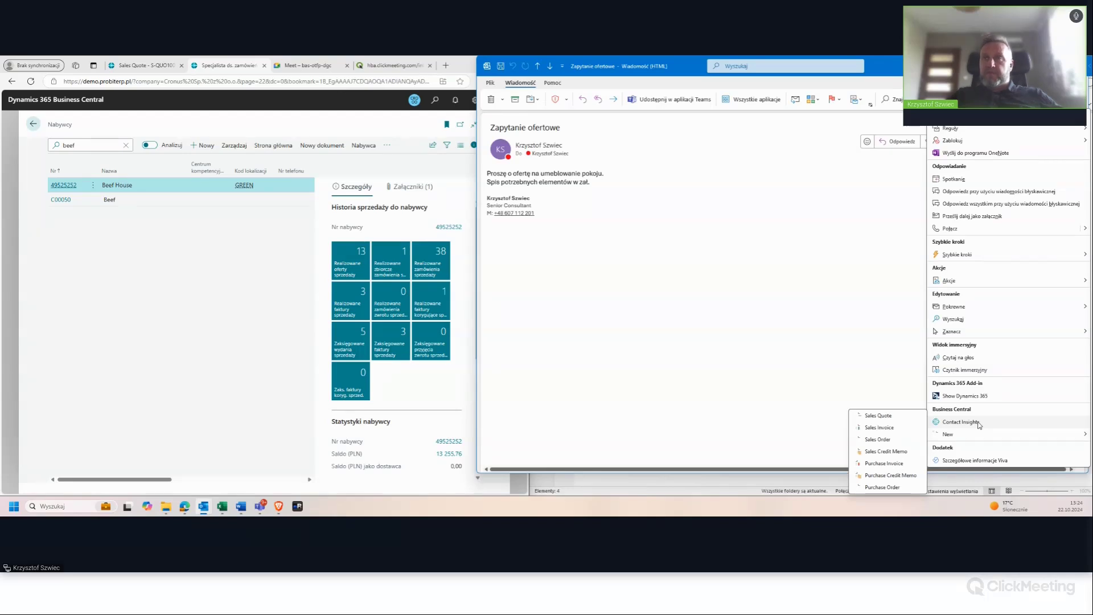
pyautogui.click(978, 423)
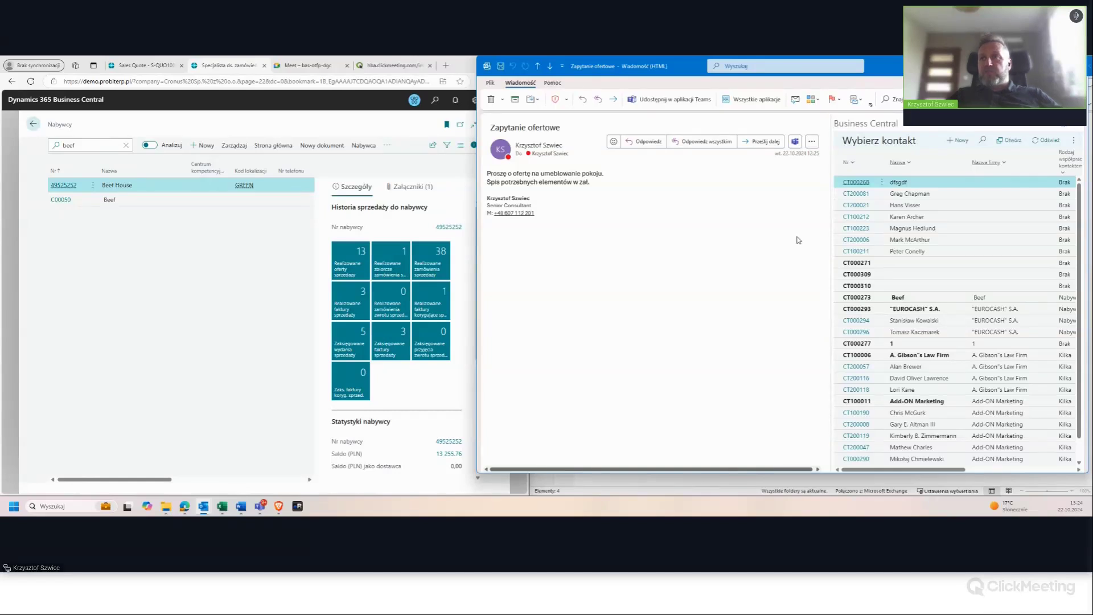
# - Filter the Wybierz kontakt list by 'krzyszt' to find the Beef House contact
pyautogui.scroll(-10, 936, 305)
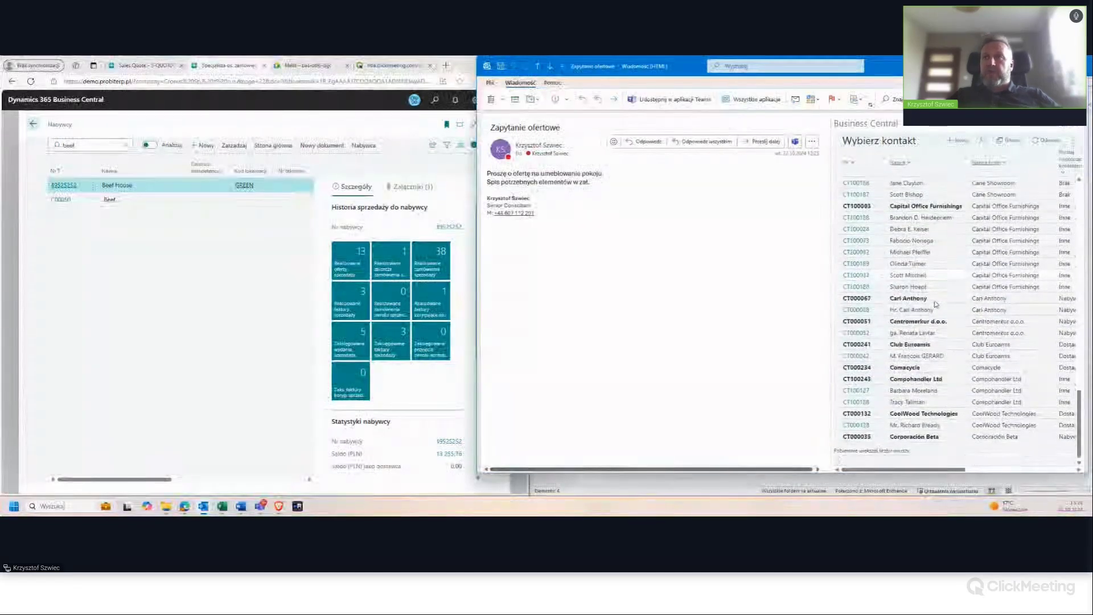
pyautogui.scroll(10, 936, 305)
pyautogui.click(983, 140)
pyautogui.write('krzyszt')
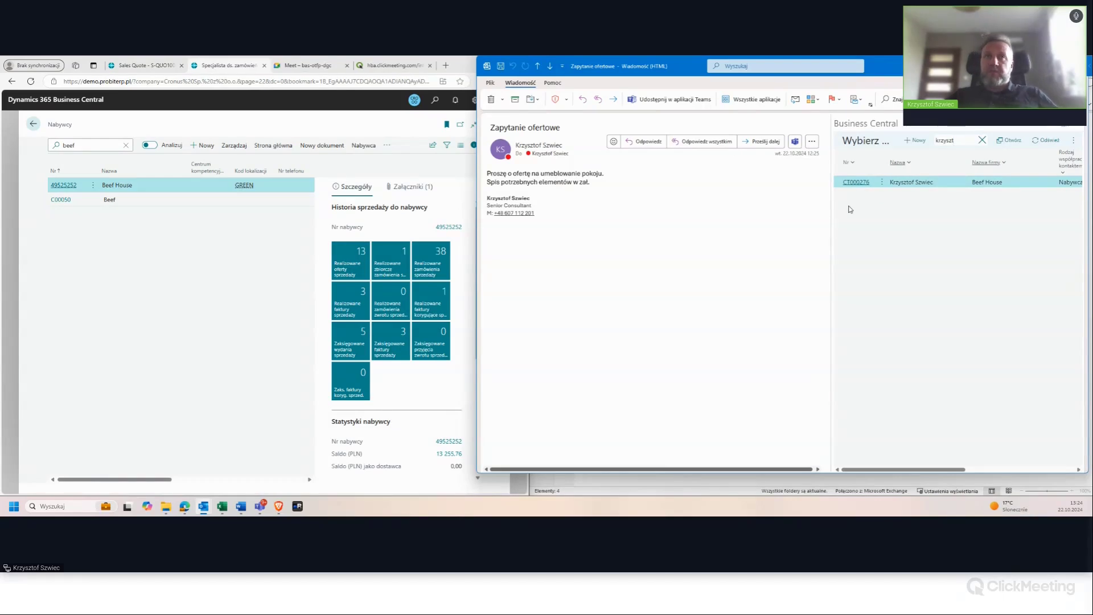
# - Start a new Business Central contact card and enter the sender's name
pyautogui.click(915, 141)
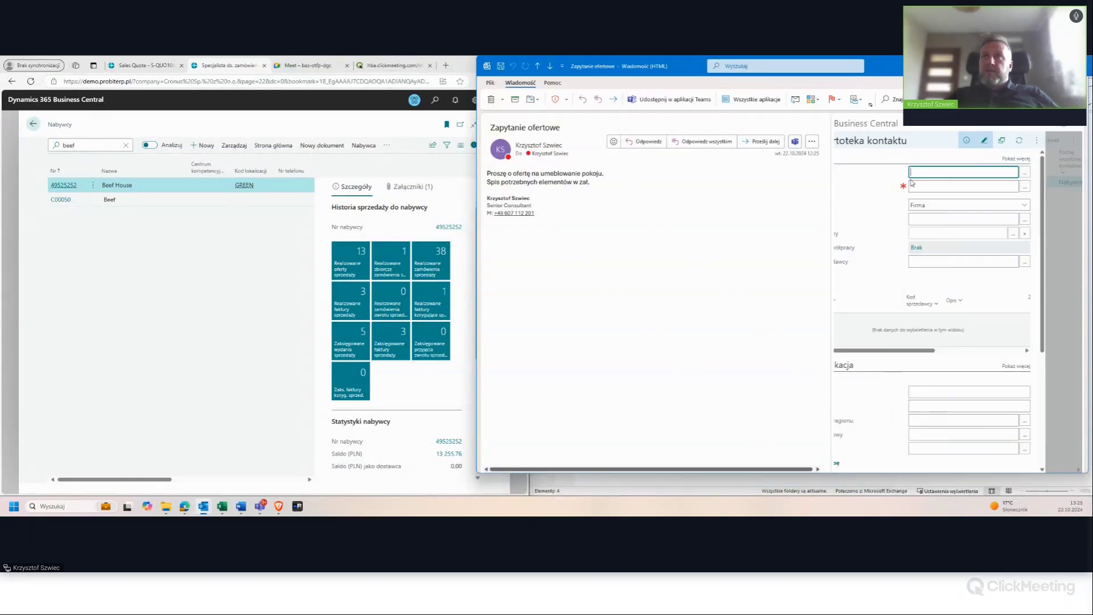
pyautogui.click(971, 182)
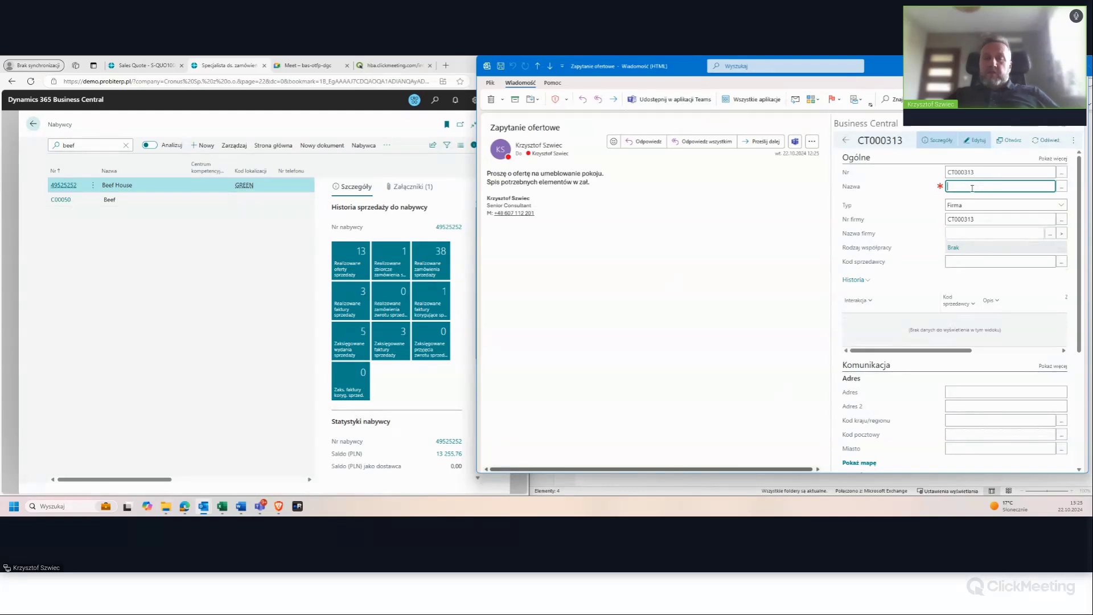
pyautogui.write('K szwiec')
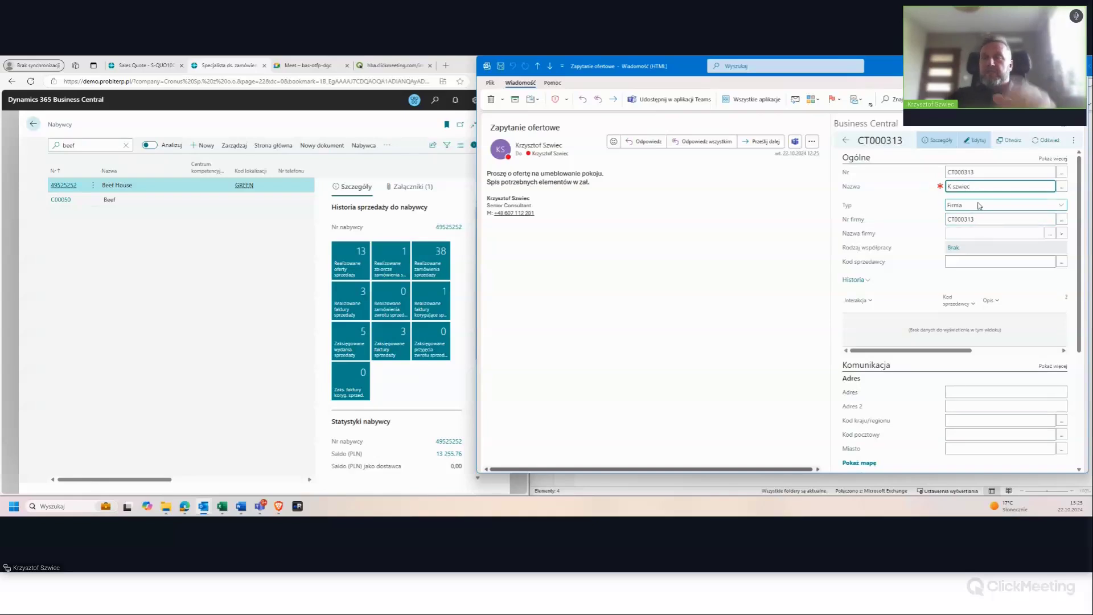
pyautogui.scroll(-3, 969, 280)
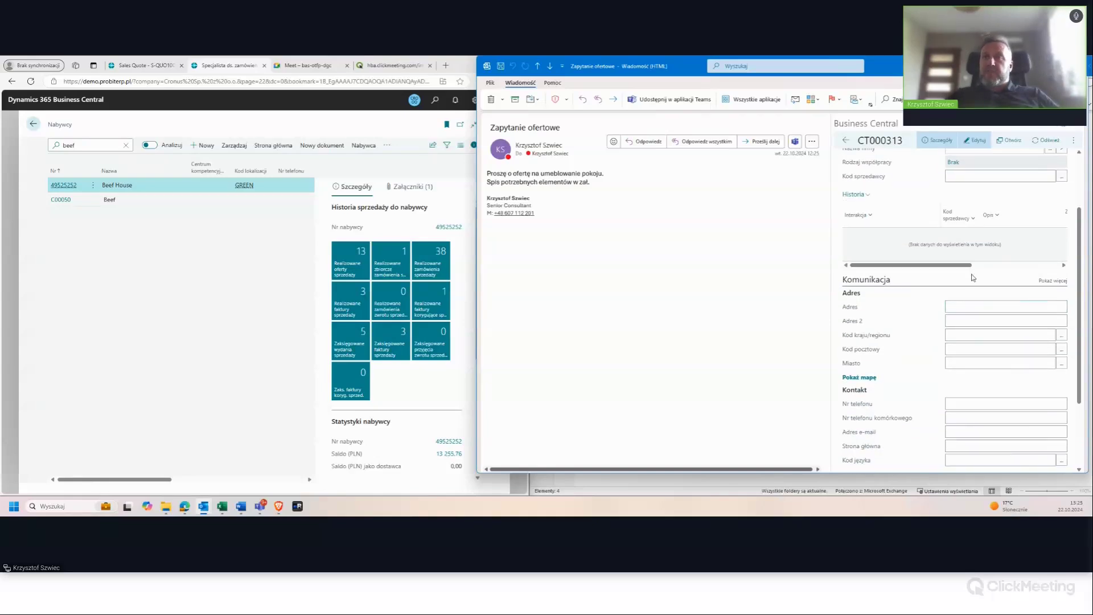
# - Review the address fields and Typ options, keeping the contact type as Firma
pyautogui.click(973, 318)
pyautogui.click(975, 306)
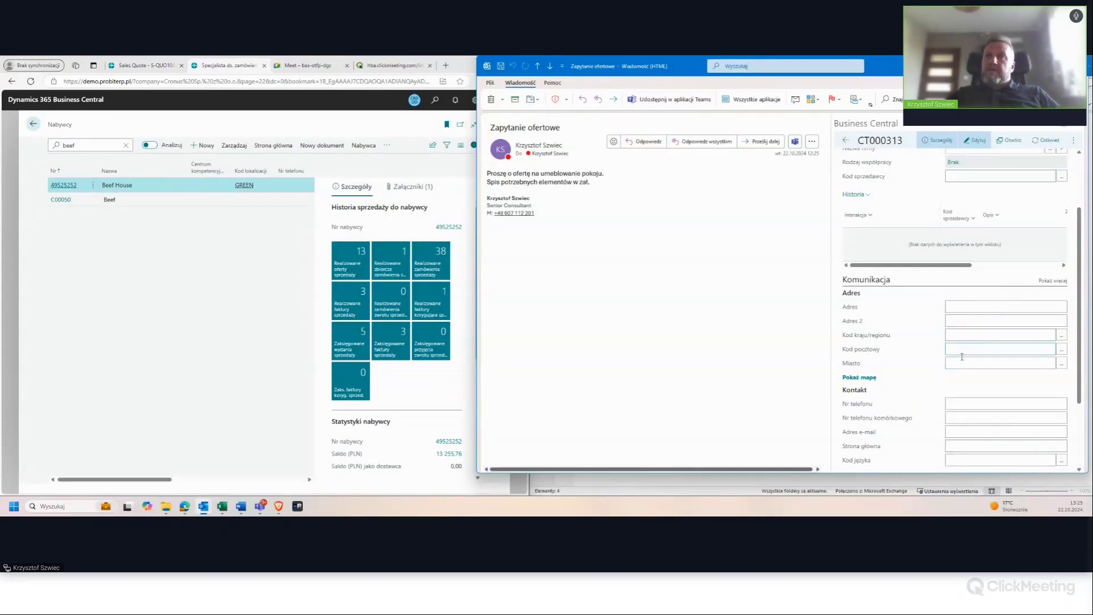
pyautogui.scroll(-2, 959, 383)
pyautogui.scroll(-2, 959, 383)
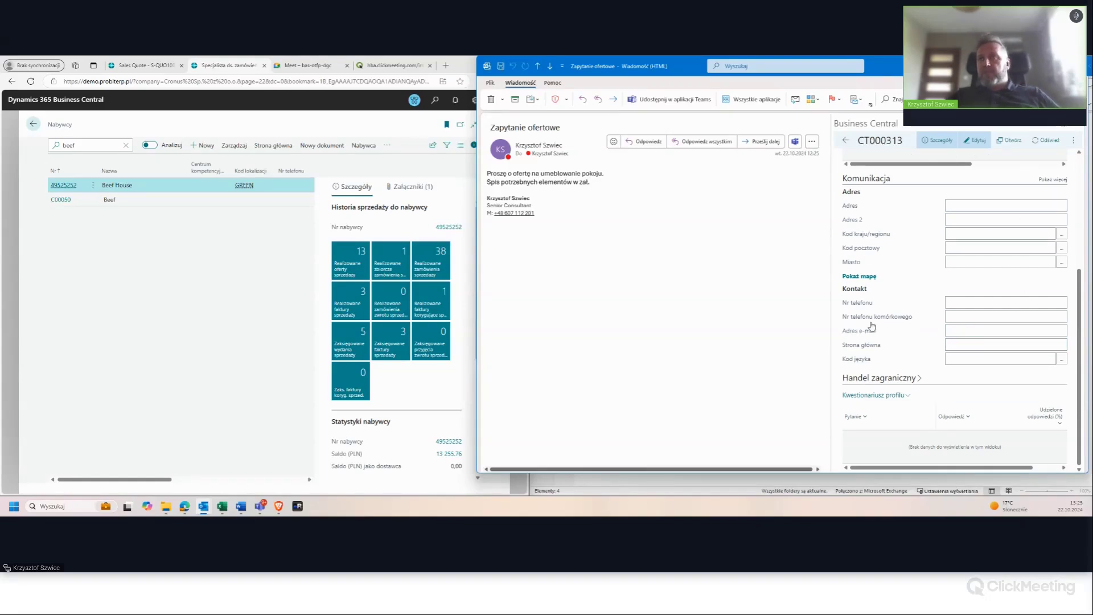
pyautogui.scroll(3, 999, 387)
pyautogui.scroll(1, 996, 378)
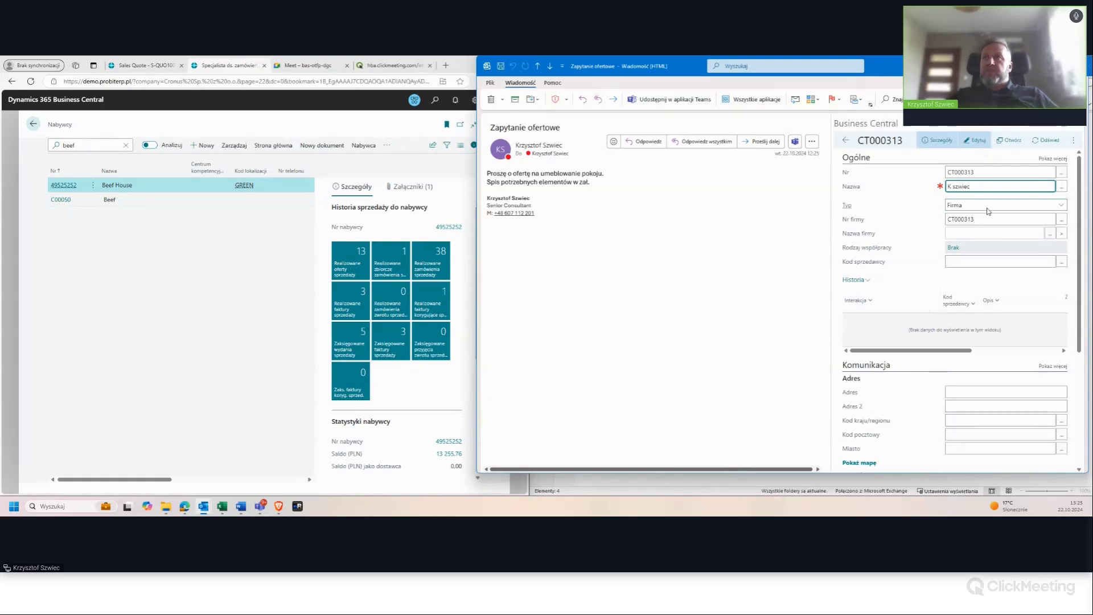
pyautogui.click(1024, 206)
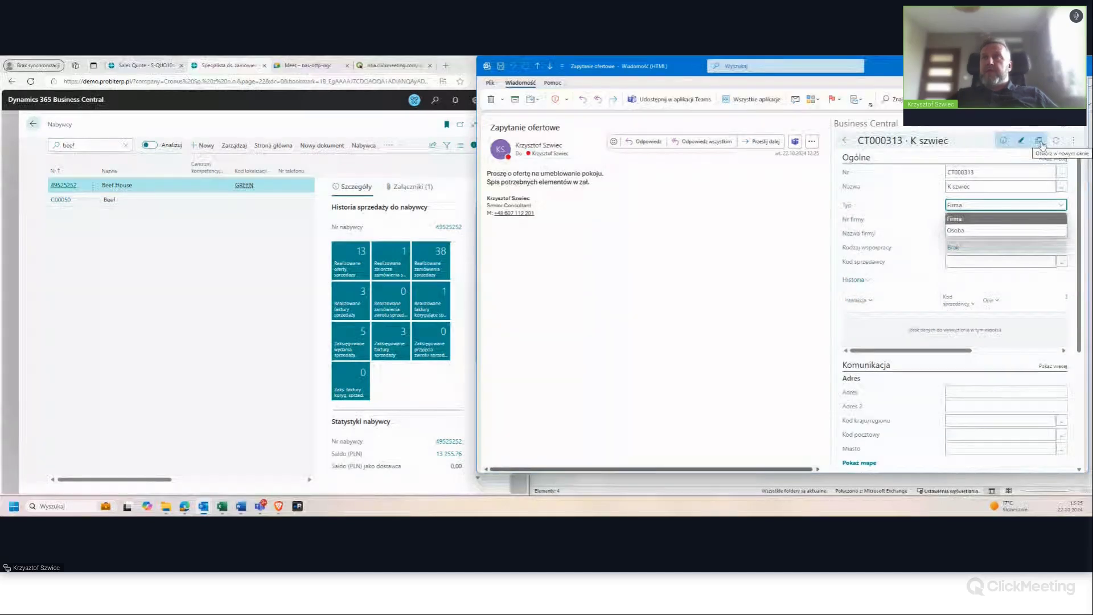
# - Review the saved contact card in a separate window, then close it
pyautogui.click(1041, 143)
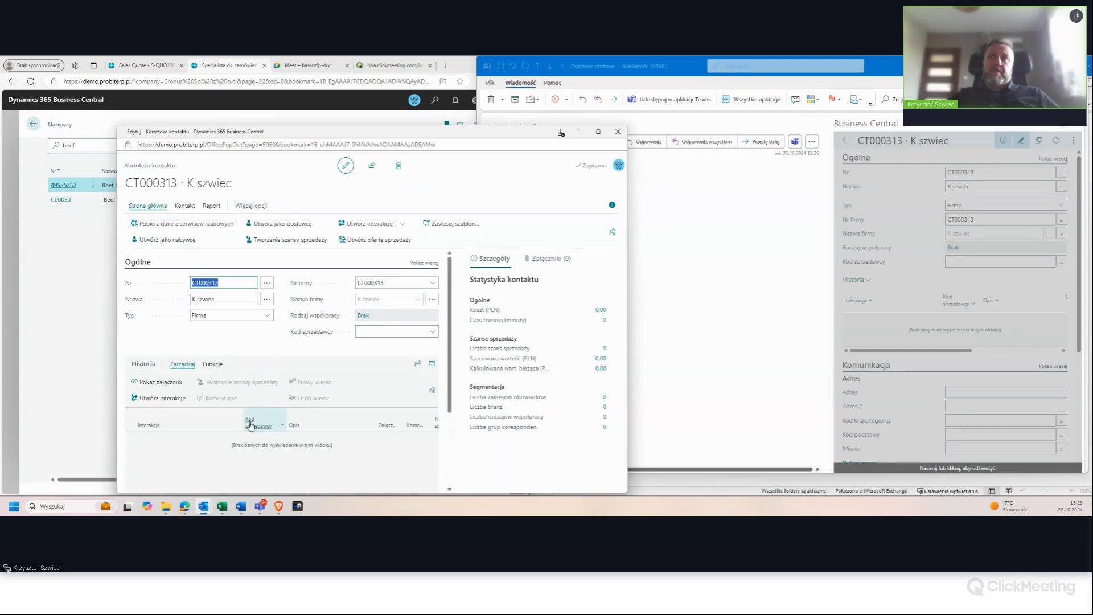
pyautogui.click(1012, 203)
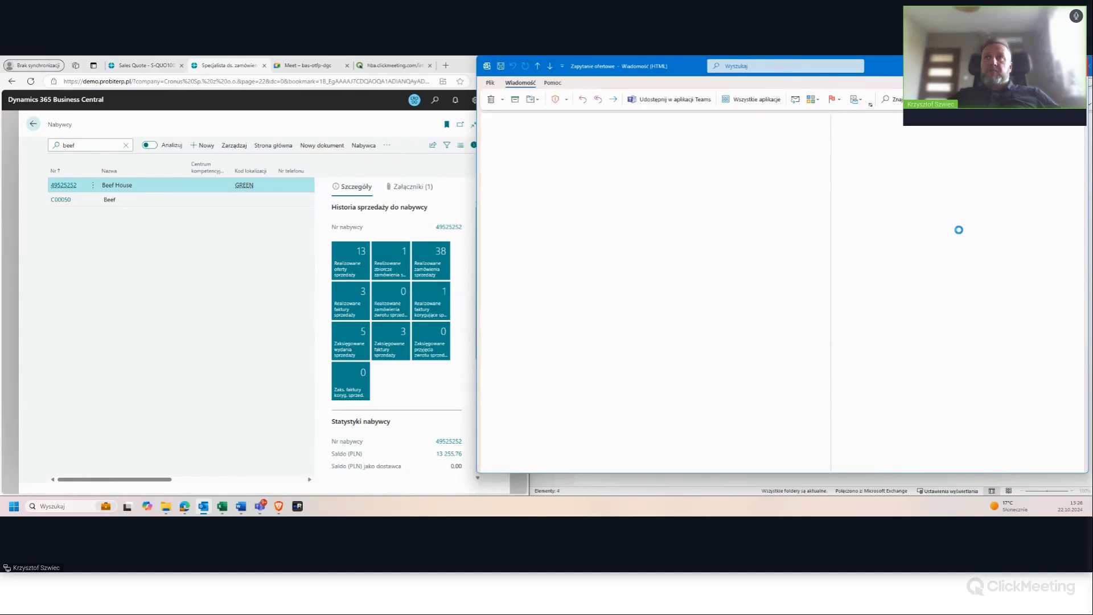
# - Close the message window and reopen the 9.07.2024 price inquiry email
pyautogui.press('Escape')
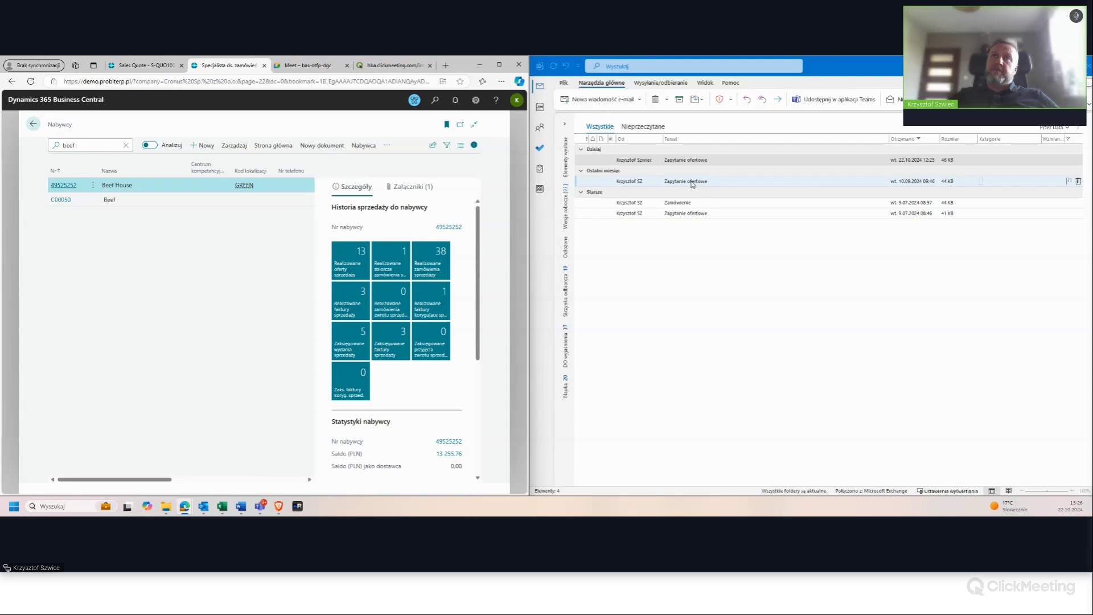
pyautogui.click(688, 213)
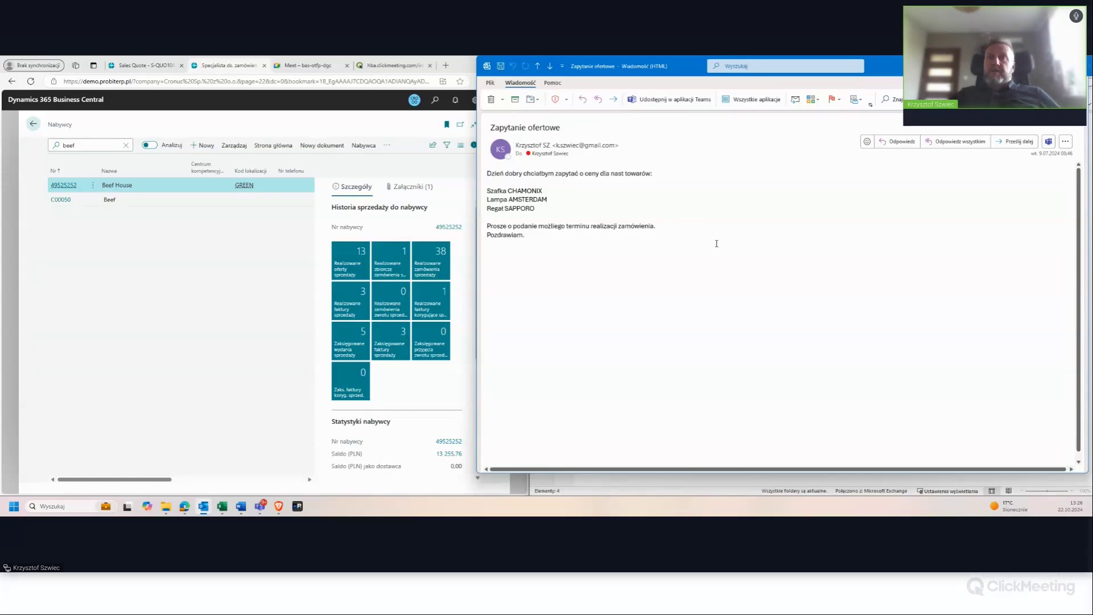
# - Show Beef House's Business Central Contact Insights from the message's context menu
pyautogui.rightClick(977, 180)
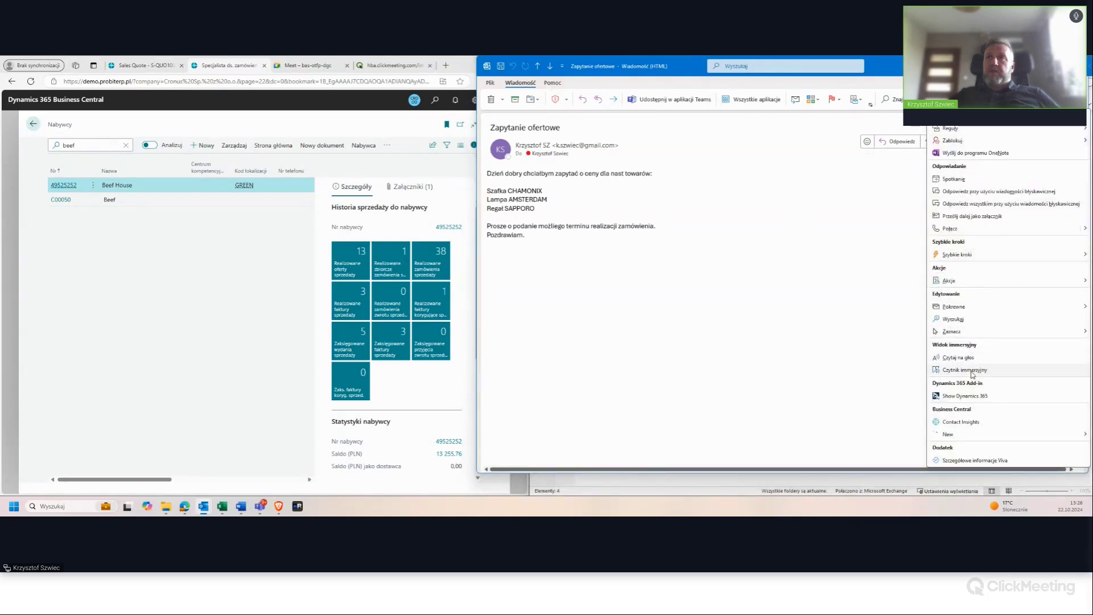
pyautogui.click(960, 422)
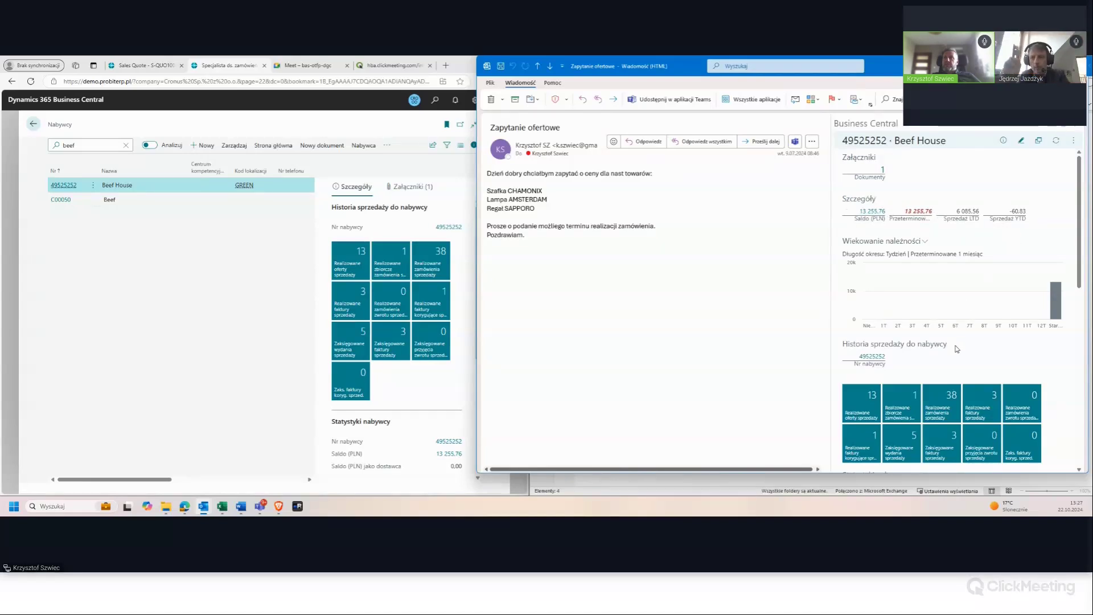
# - Scroll to Beef House's Statystyki nabywcy and maximize the message window
pyautogui.scroll(-3, 957, 345)
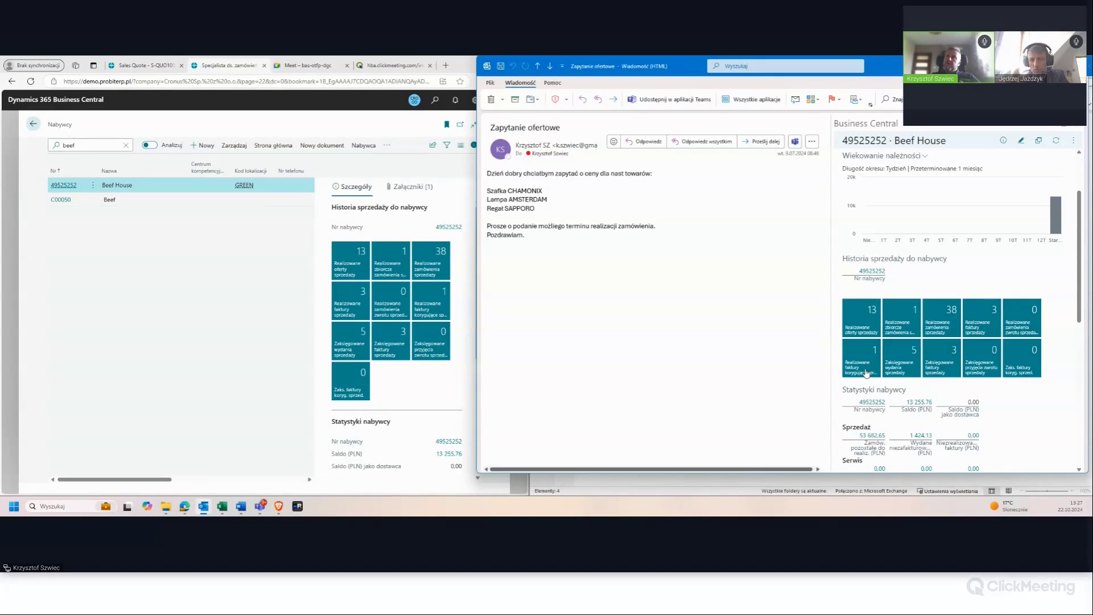
pyautogui.scroll(-3, 866, 373)
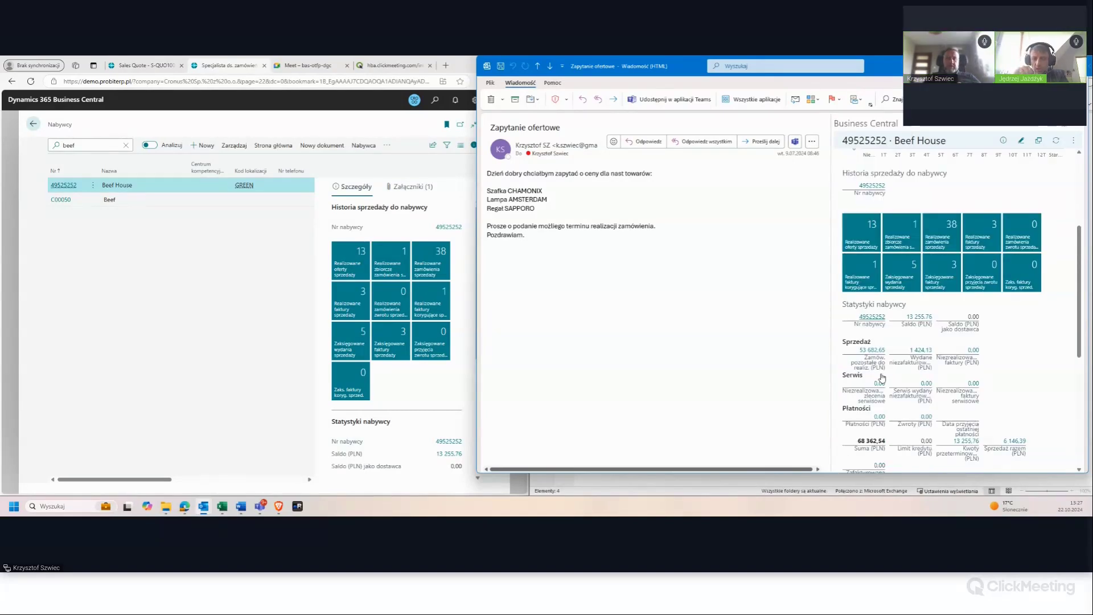
pyautogui.press('super+Up')
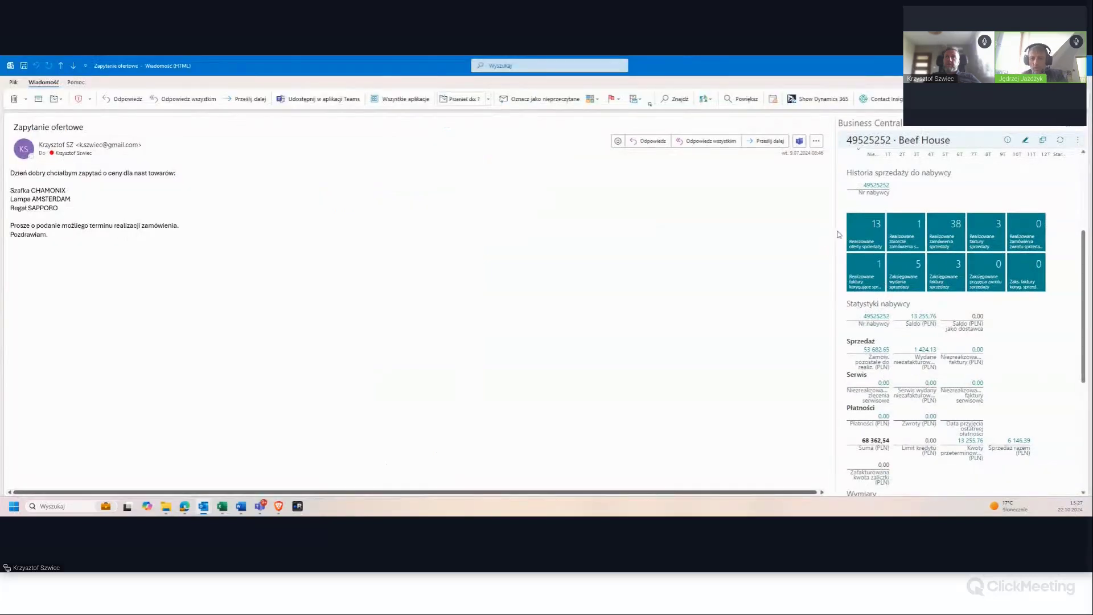
# - Widen the Beef House pane to about half the window and return to its top
pyautogui.moveTo(835, 235); pyautogui.dragTo(781, 235)
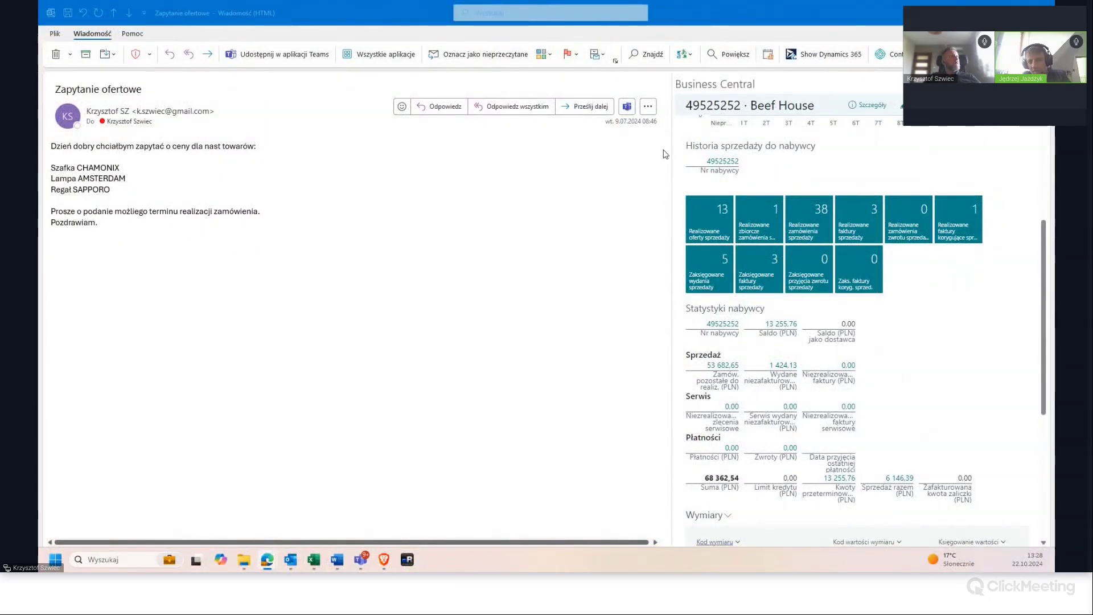
pyautogui.moveTo(671, 153); pyautogui.dragTo(583, 165)
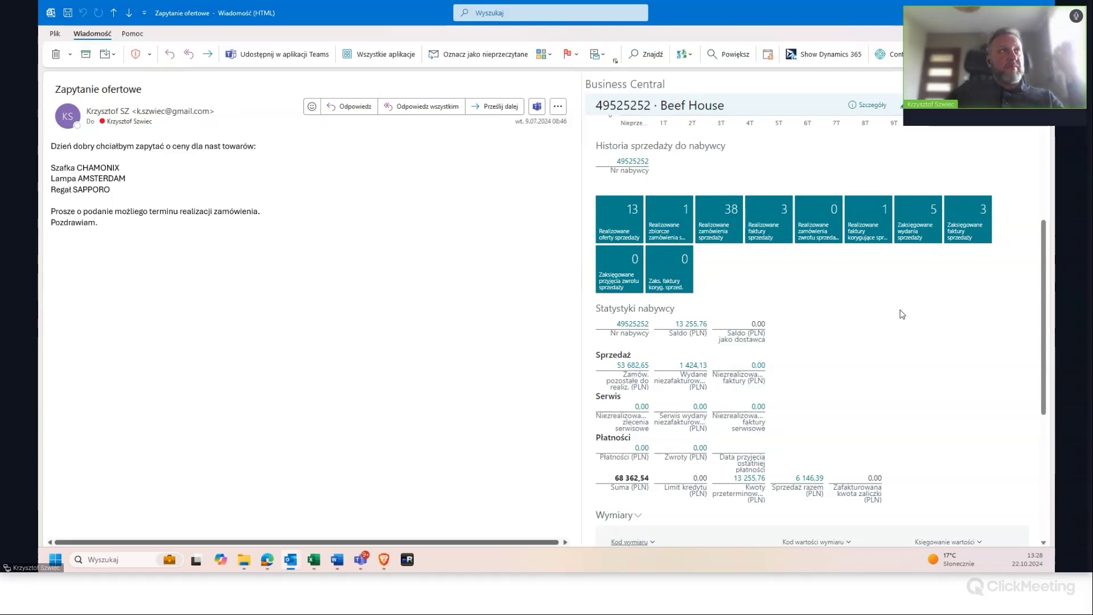
pyautogui.scroll(4, 898, 318)
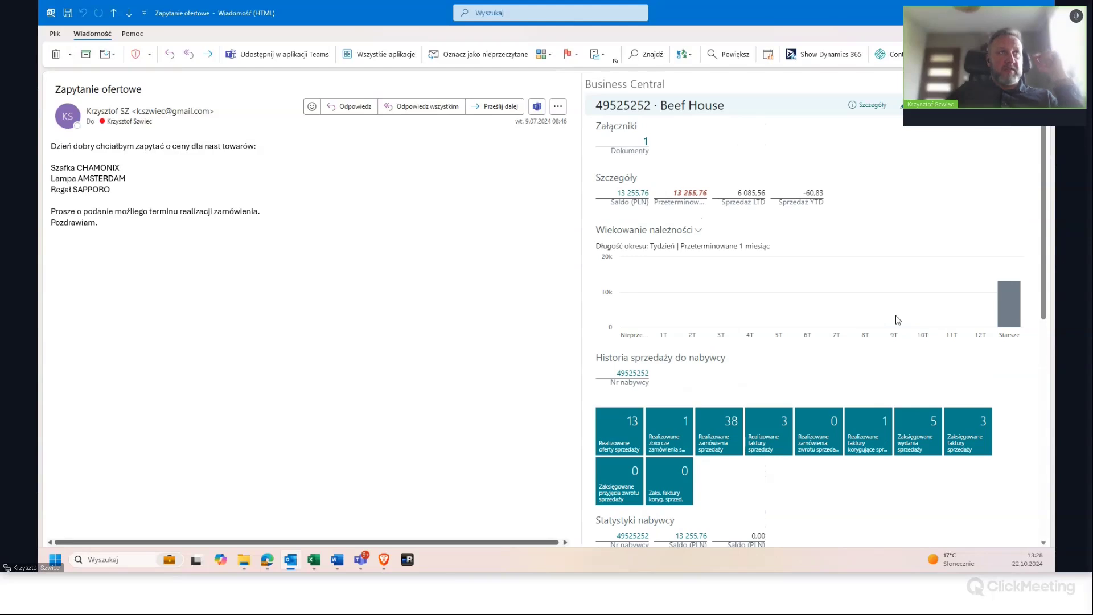
# - Open Beef House's attached documents and download the png 2022-10-04_15h54_08
pyautogui.click(646, 144)
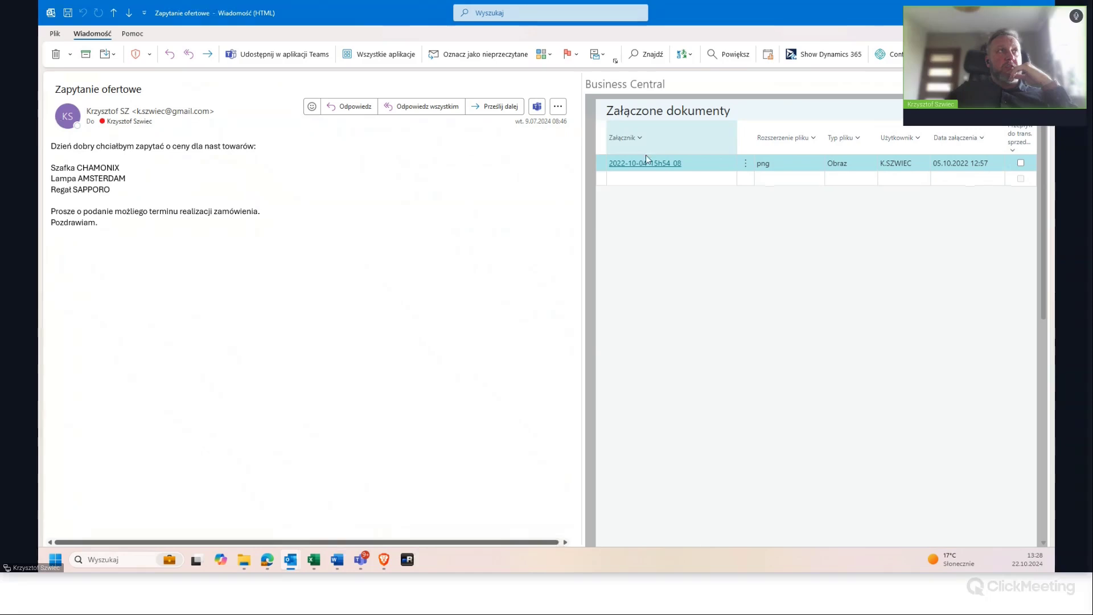
pyautogui.click(646, 164)
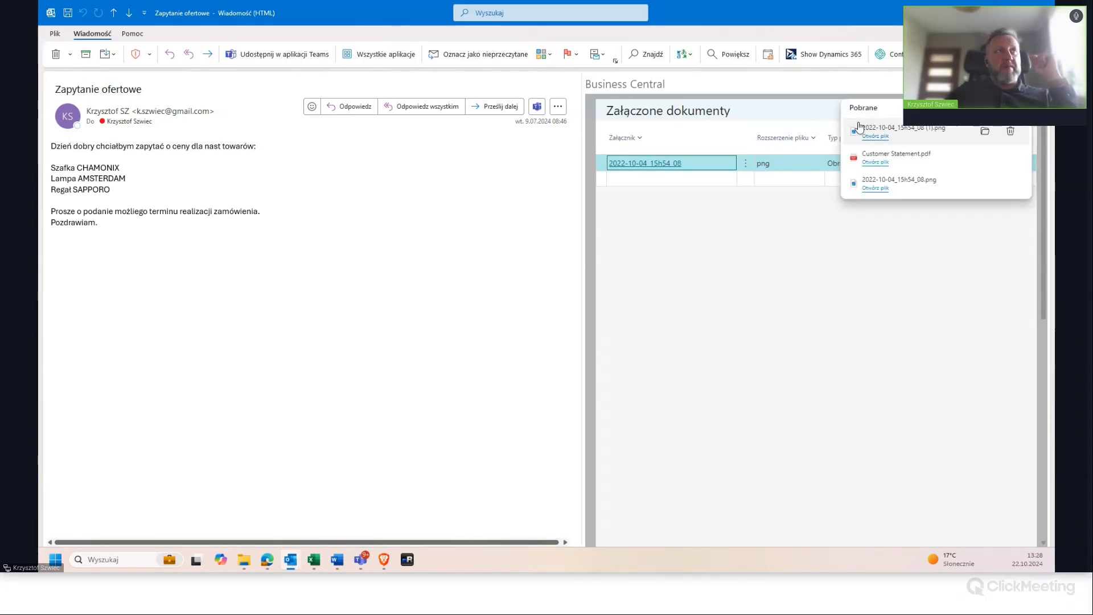